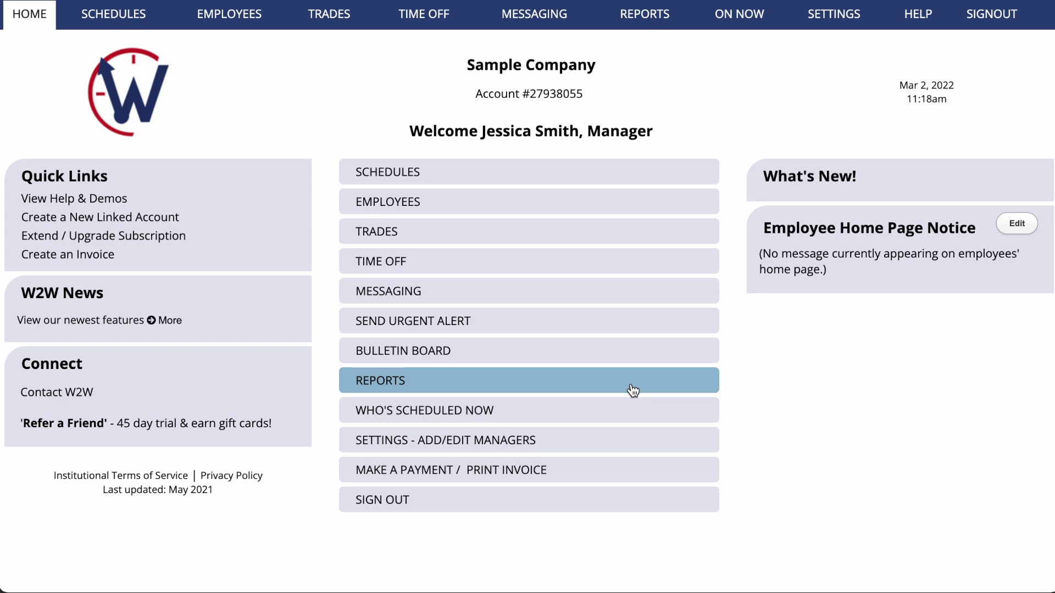
Step: Go to Reports and show the Custom Reports 'Choose a Date Range' options
click(631, 385)
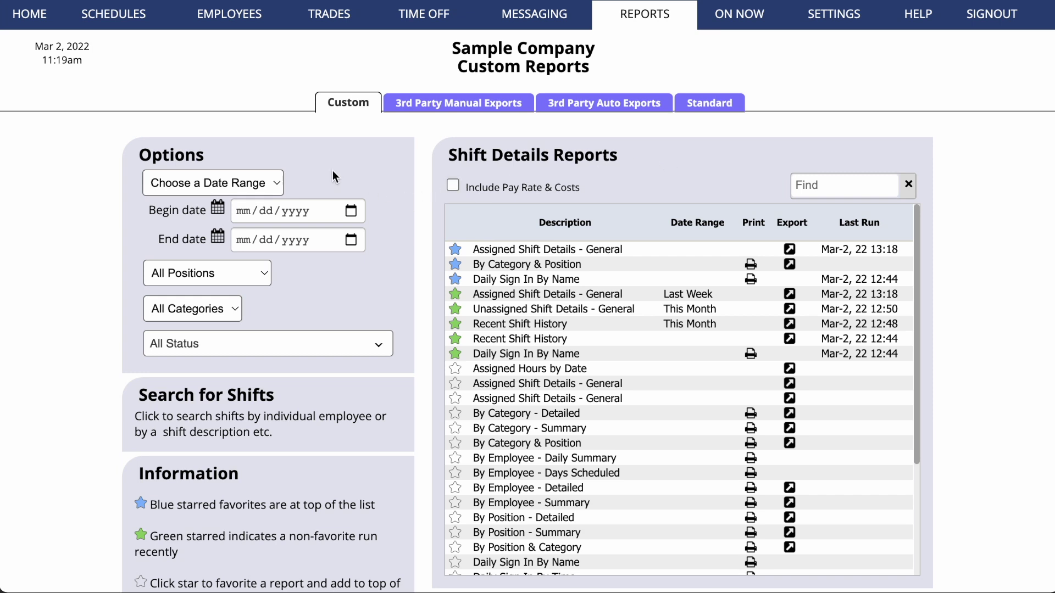
click(269, 174)
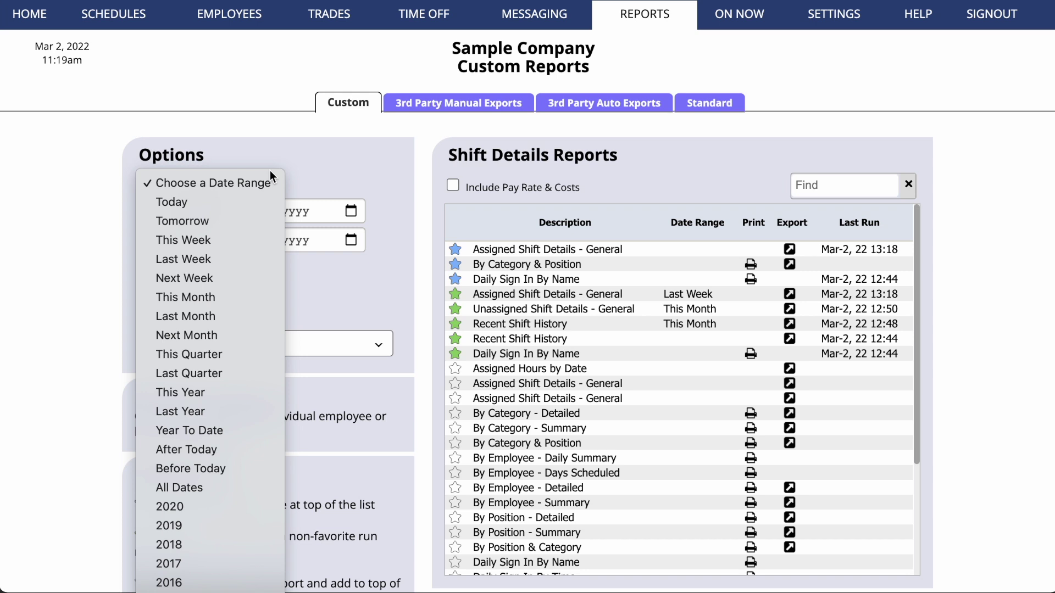
Step: Set the range to This Week (02/28–03/06/2022), keep All Status, and toggle Include Pay Rate & Costs
click(259, 247)
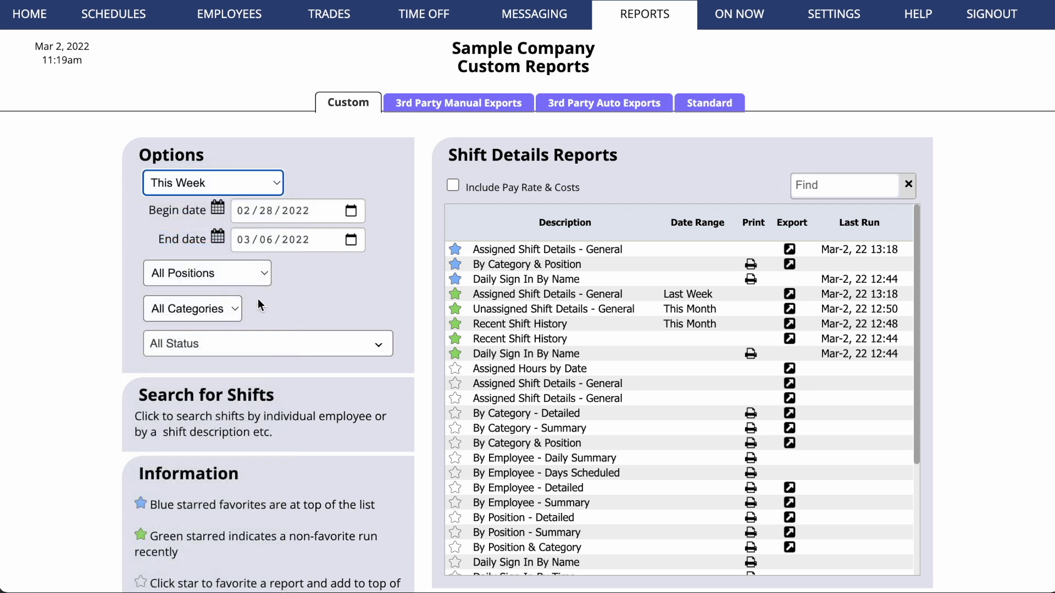
click(257, 346)
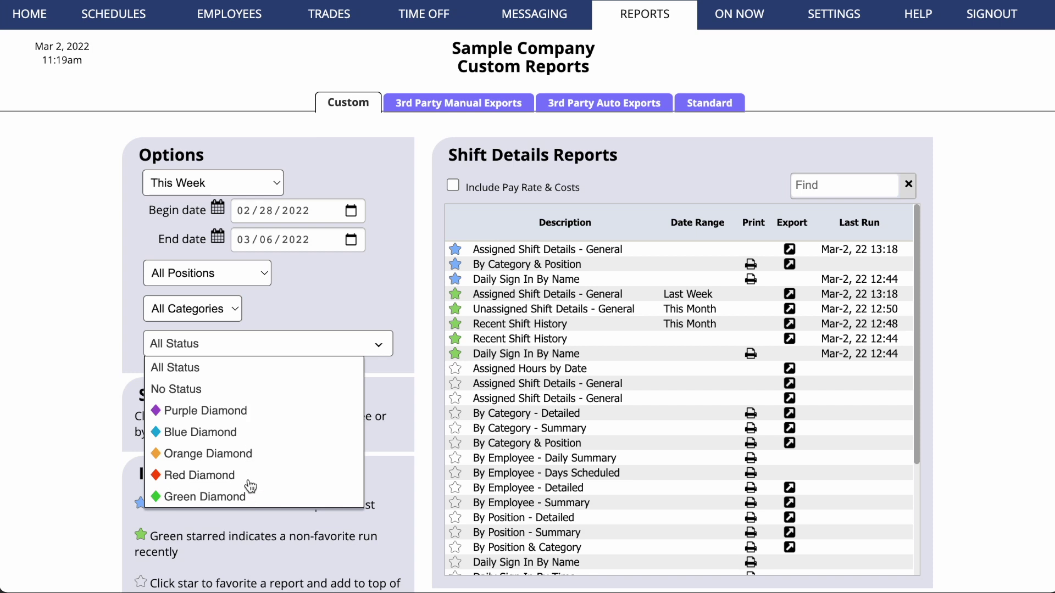
click(264, 317)
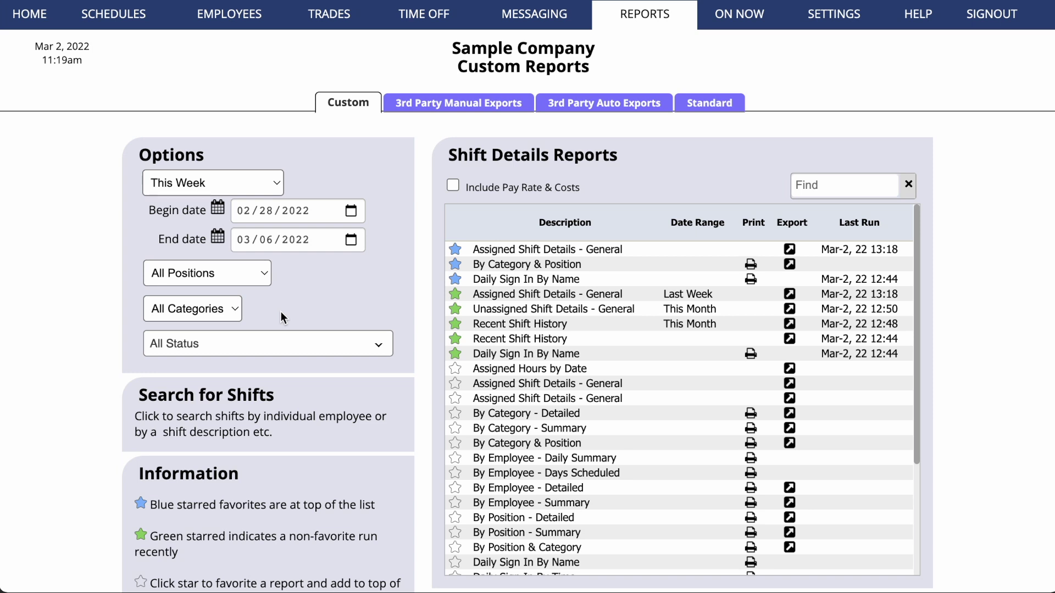
click(453, 186)
Step: Turn pay rates and costs back off and star Daily Sign In By Time as a favourite
click(454, 188)
scroll(502, 448, down, 3)
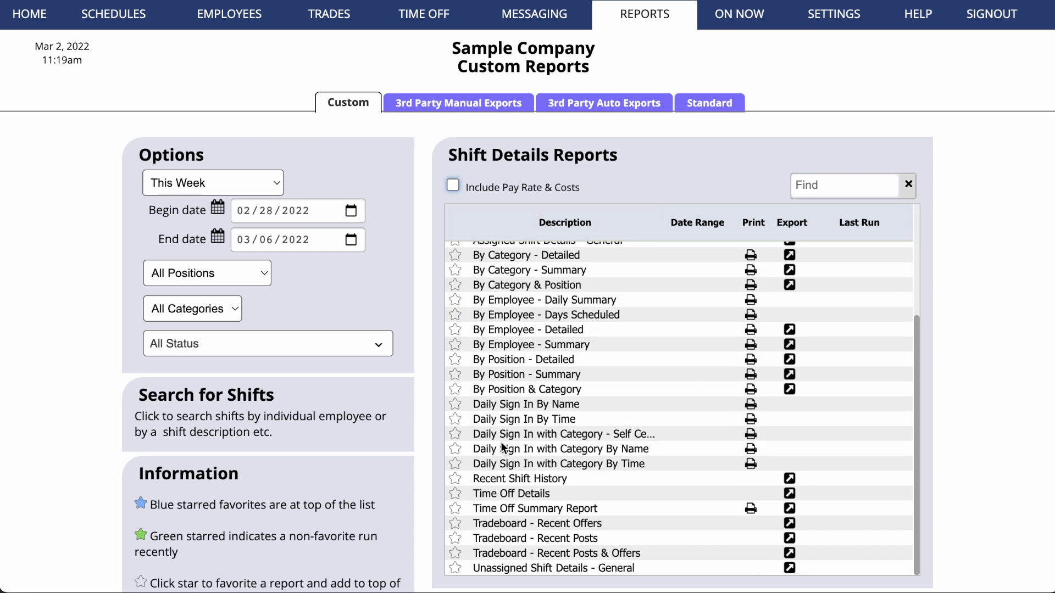
click(459, 428)
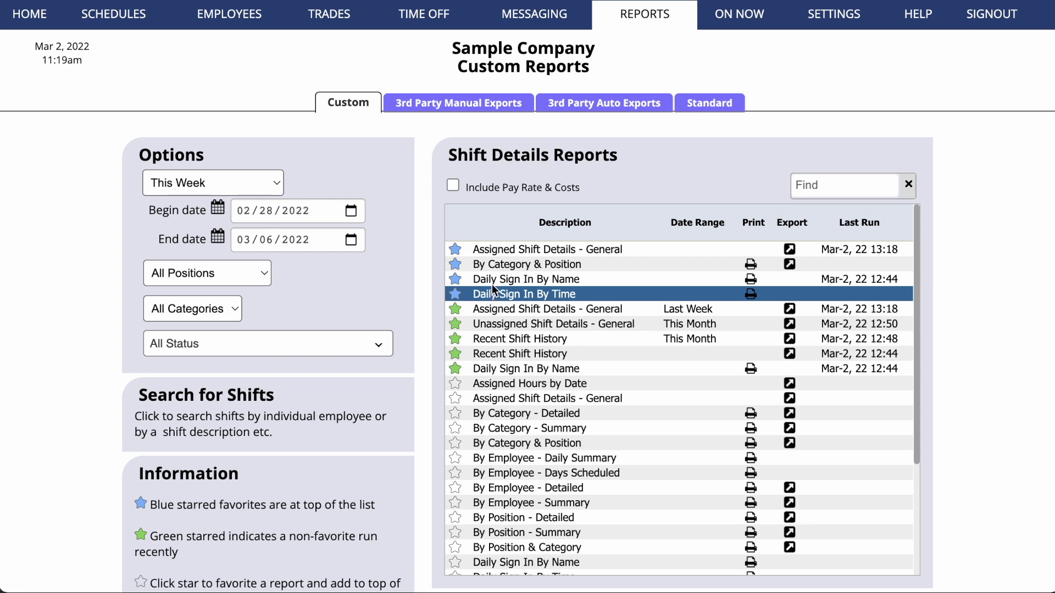
click(517, 251)
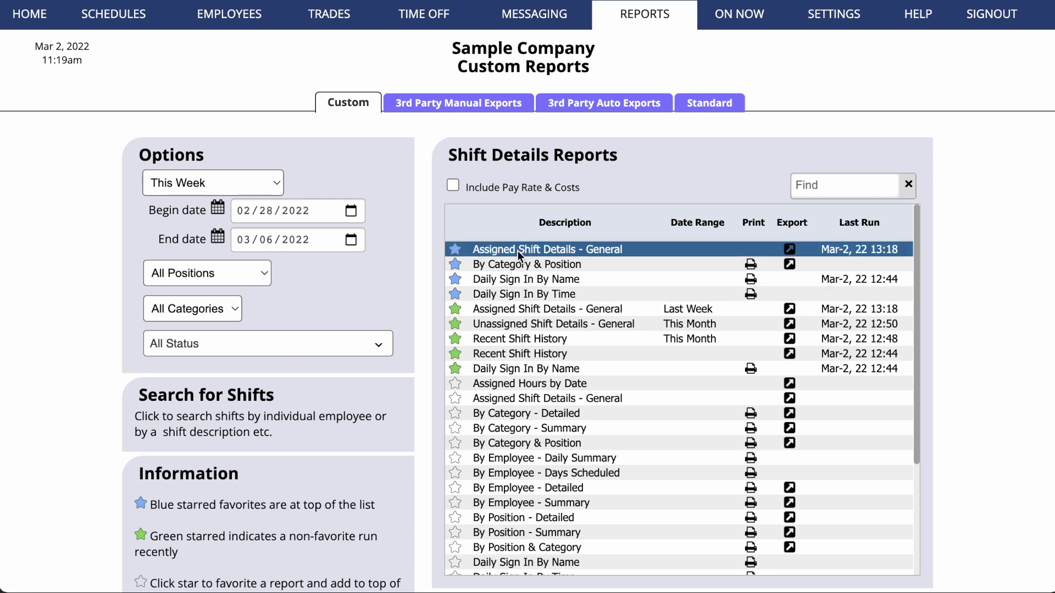
Step: Set the Assigned Shift Details - General export columns: drop Shift ID and Schedule ID, add Employee Cell
click(790, 253)
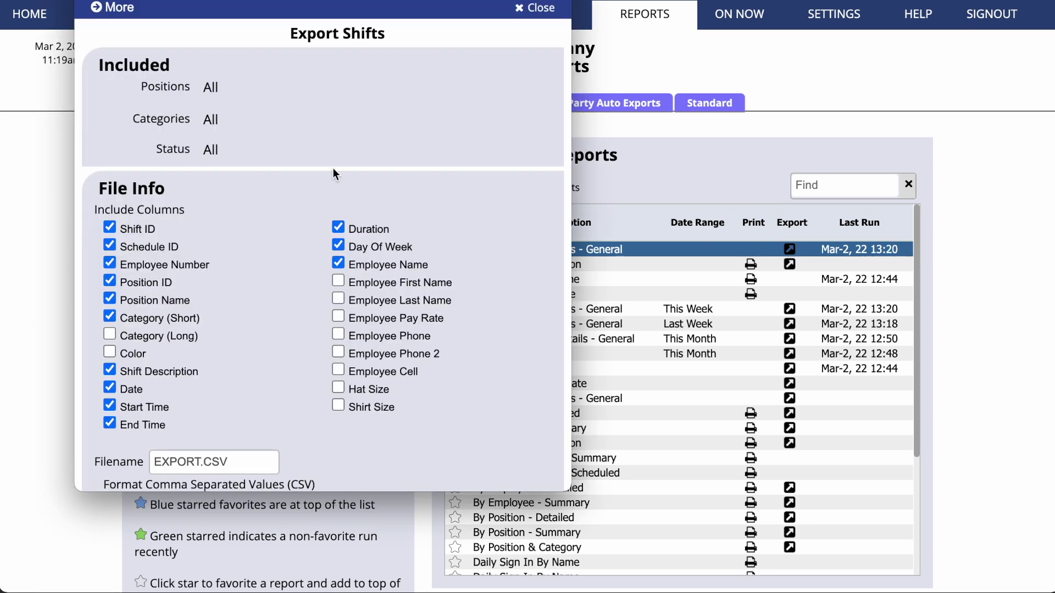
click(110, 228)
click(113, 245)
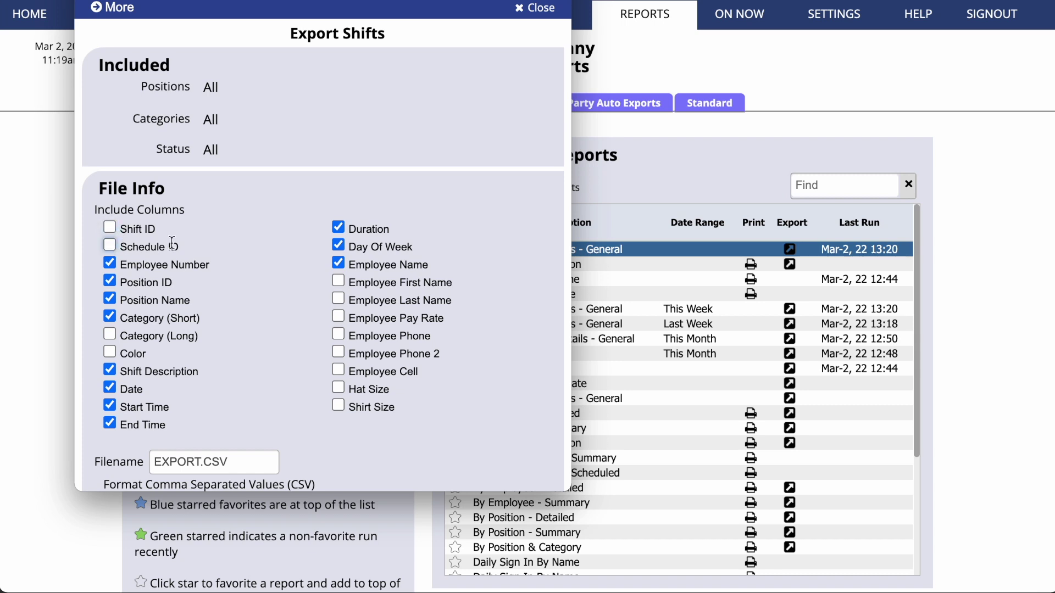
click(338, 370)
scroll(337, 443, down, 2)
scroll(335, 437, down, 1)
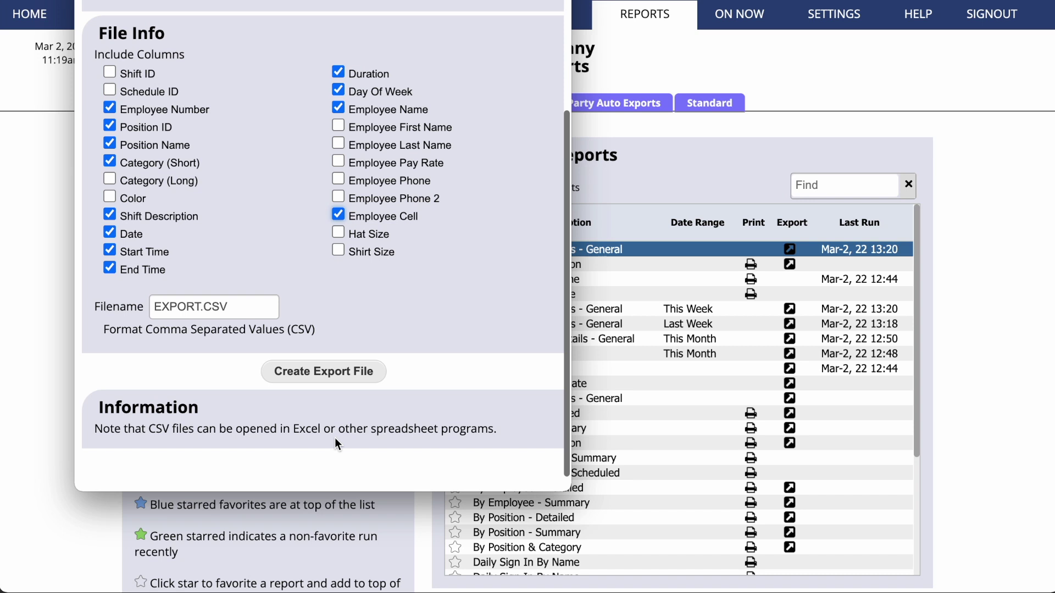
Step: Name the file EXPORT 33, create the CSV export, and open the downloaded file
click(203, 313)
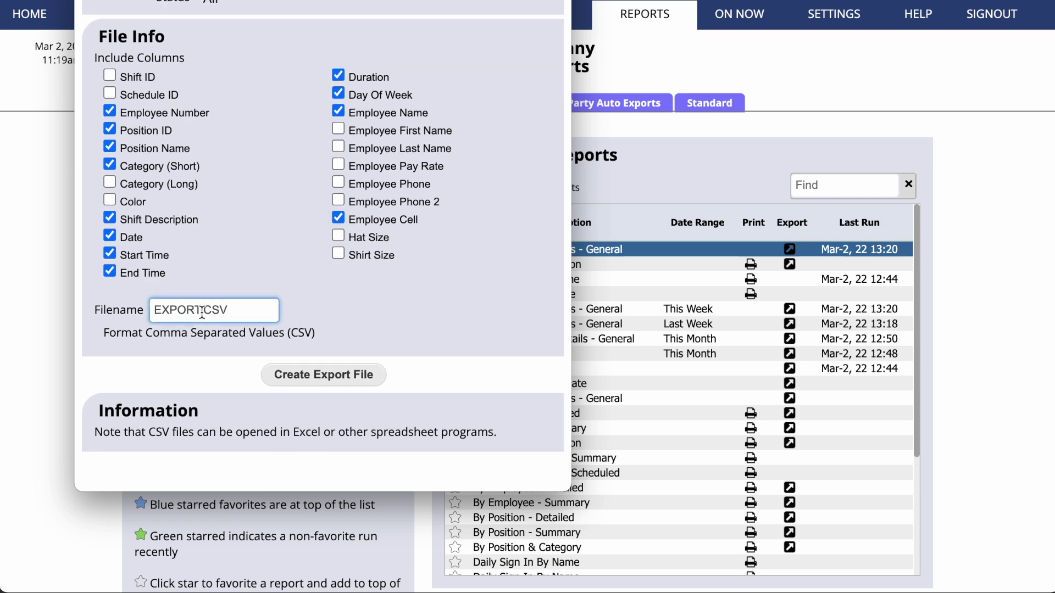
text(33)
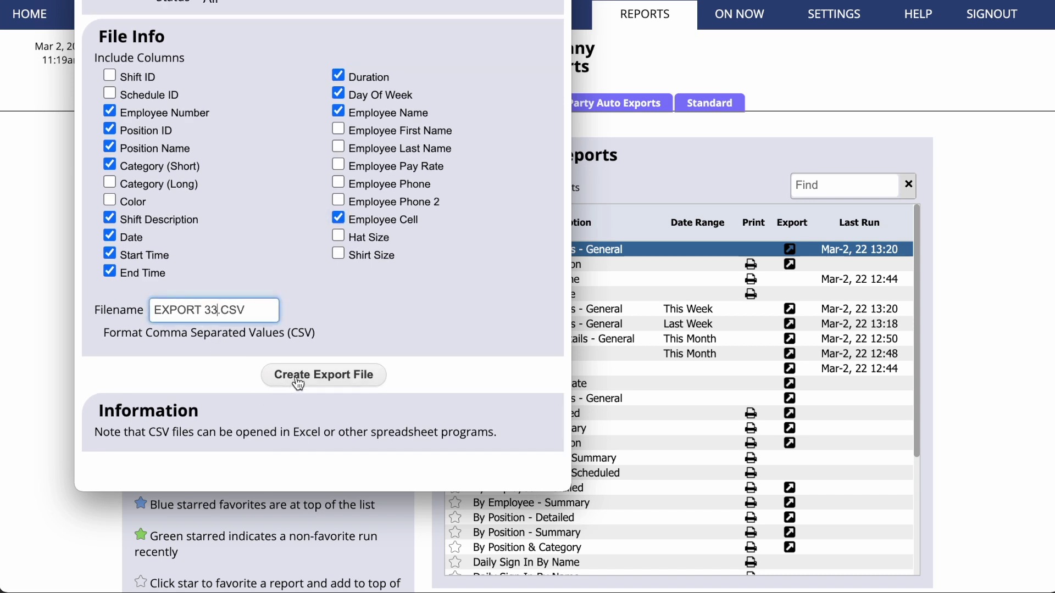
click(298, 383)
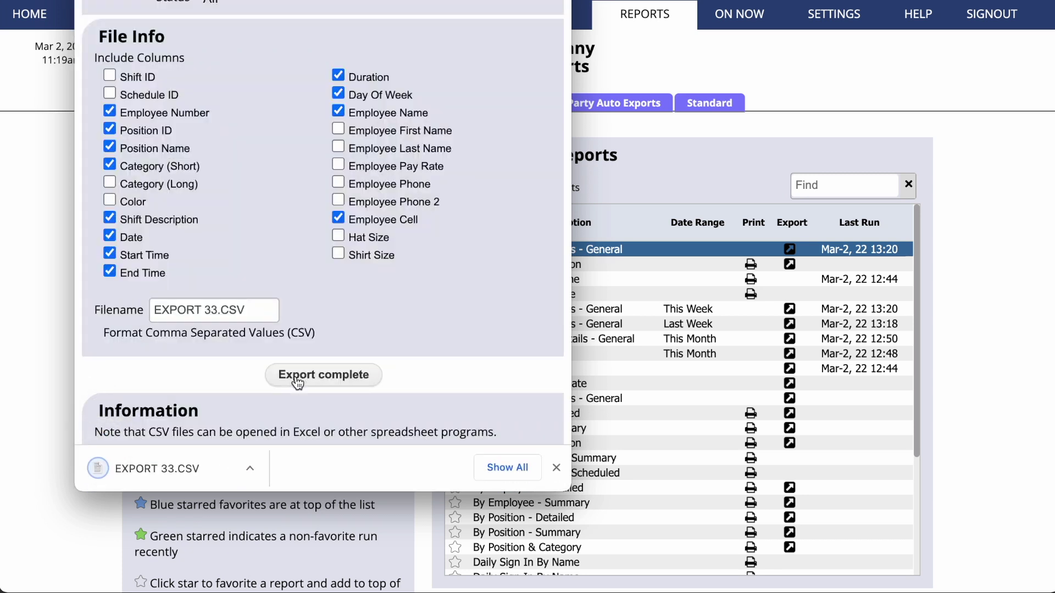
click(218, 469)
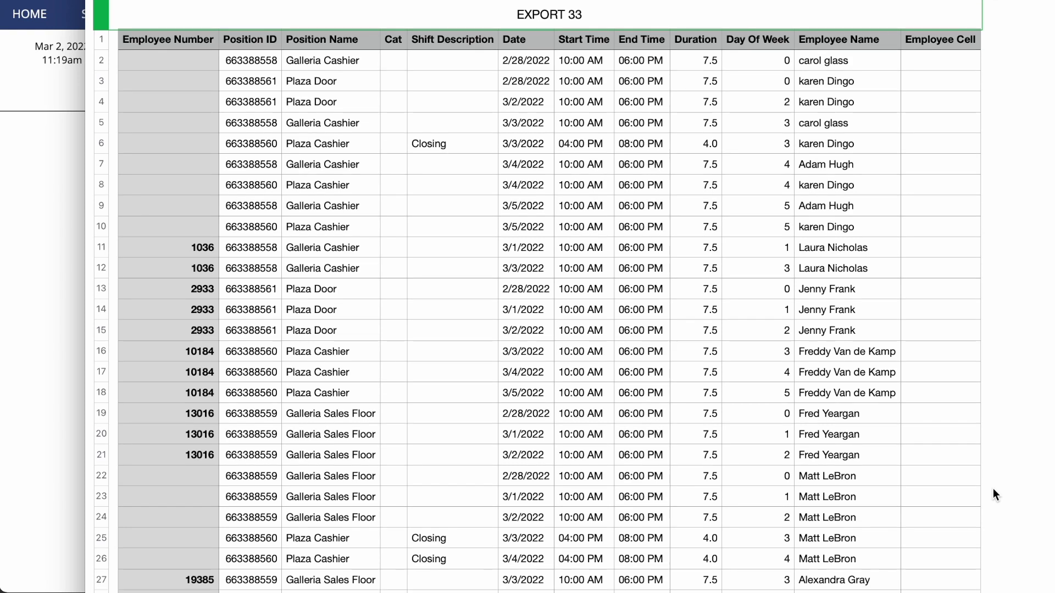
scroll(993, 489, down, 3)
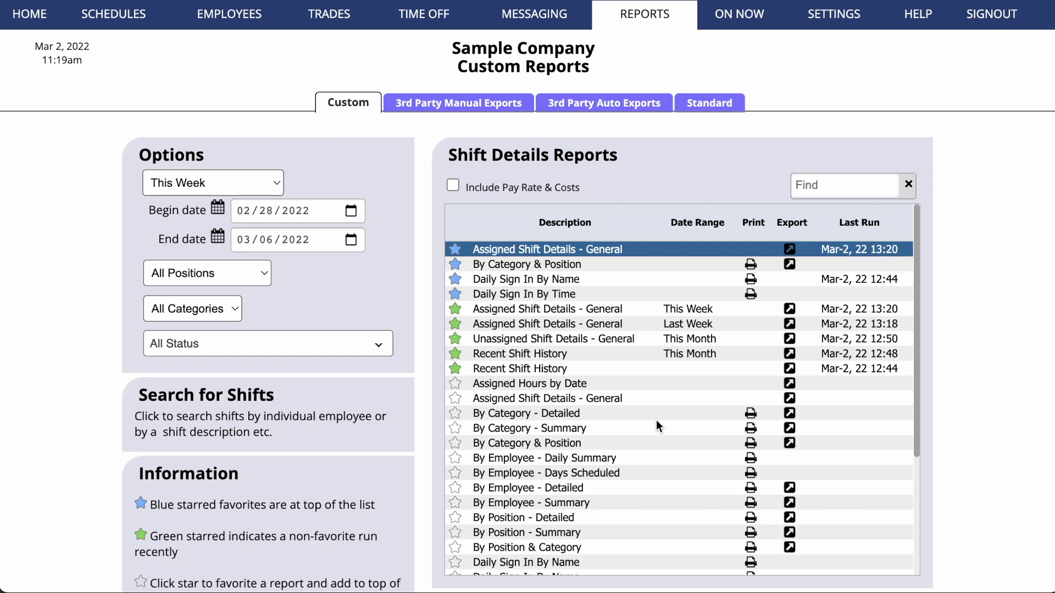
click(655, 401)
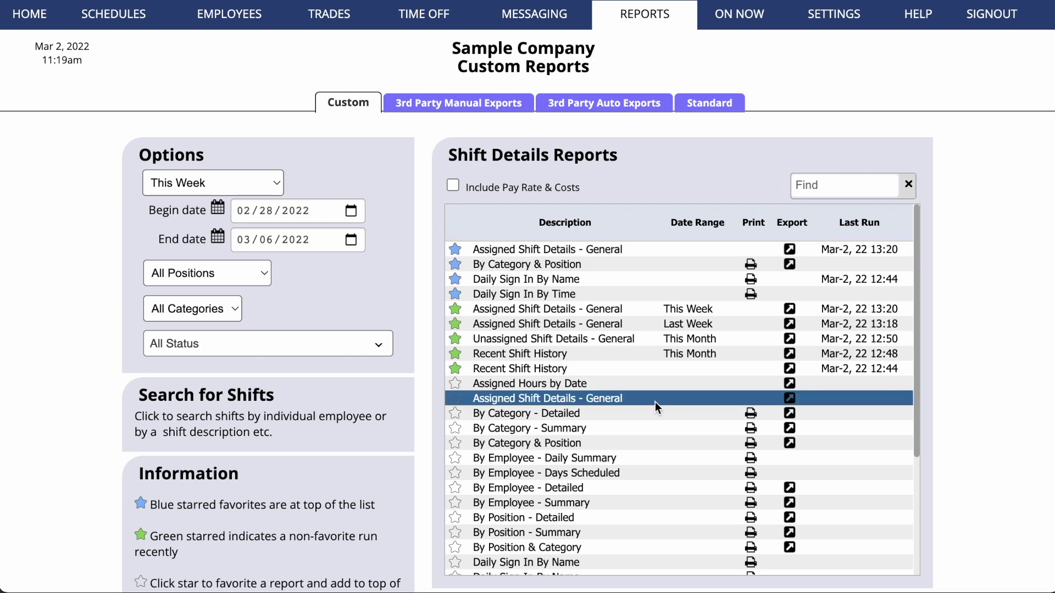
scroll(655, 401, down, 3)
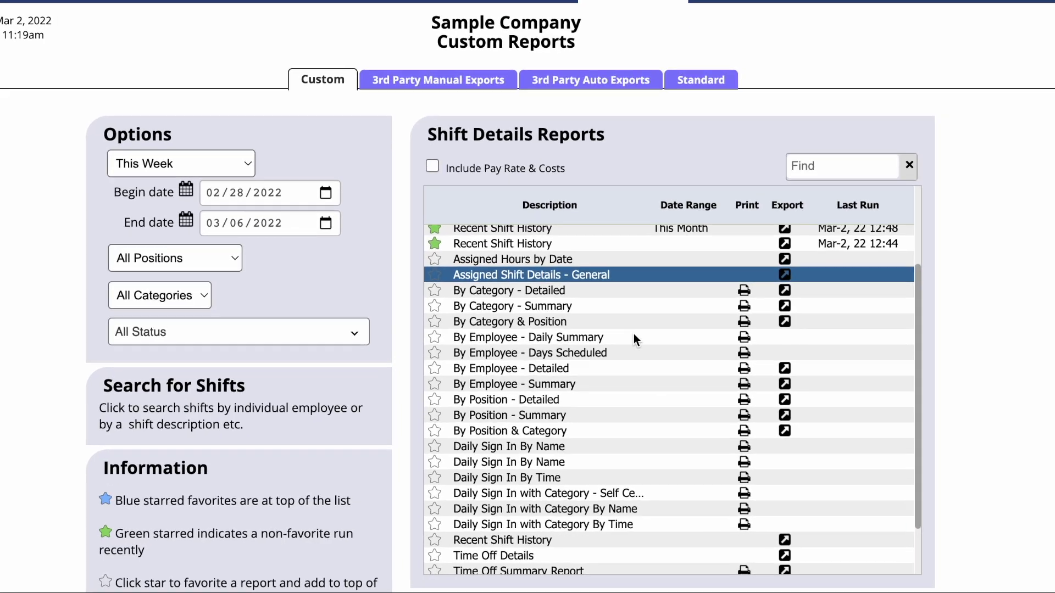
click(621, 295)
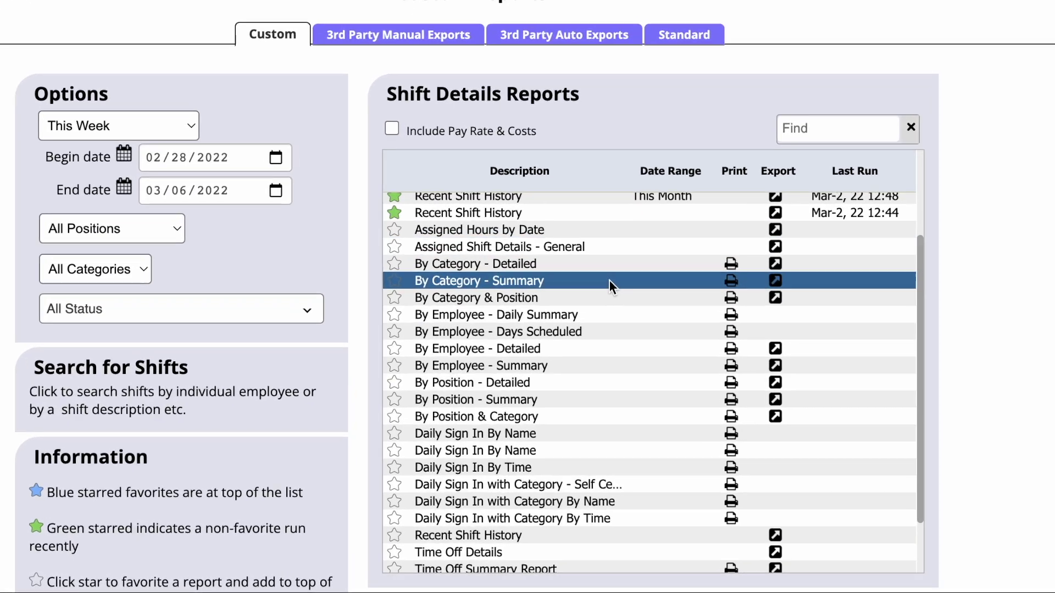
click(596, 354)
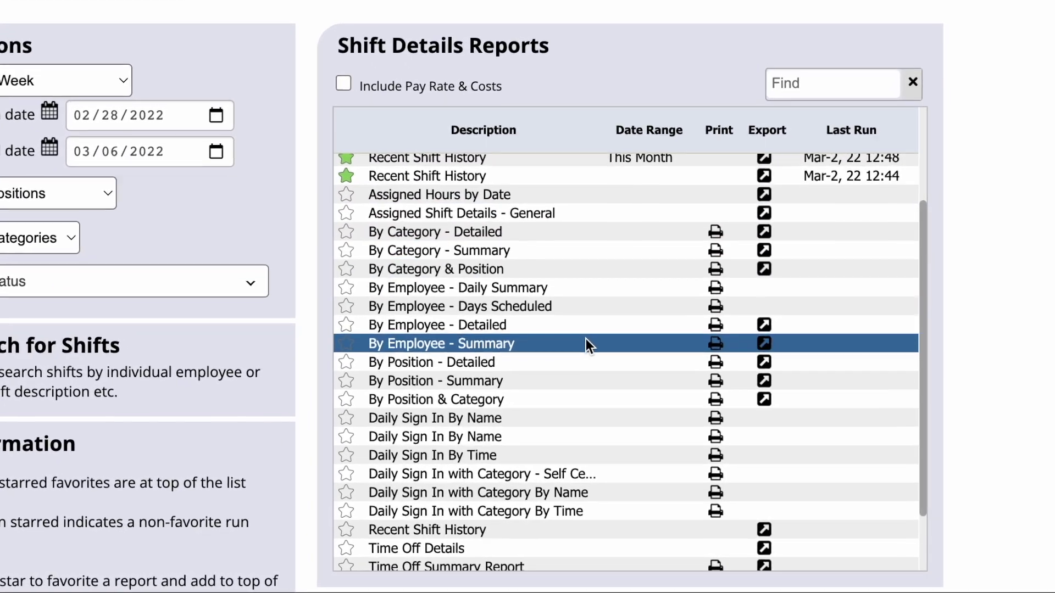
click(571, 368)
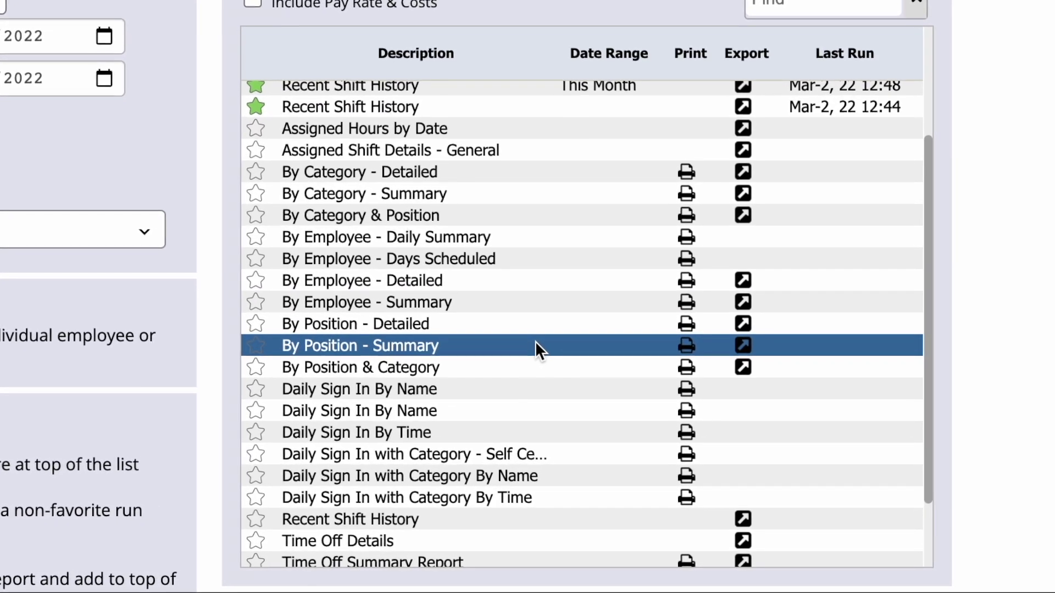
scroll(526, 344, down, 2)
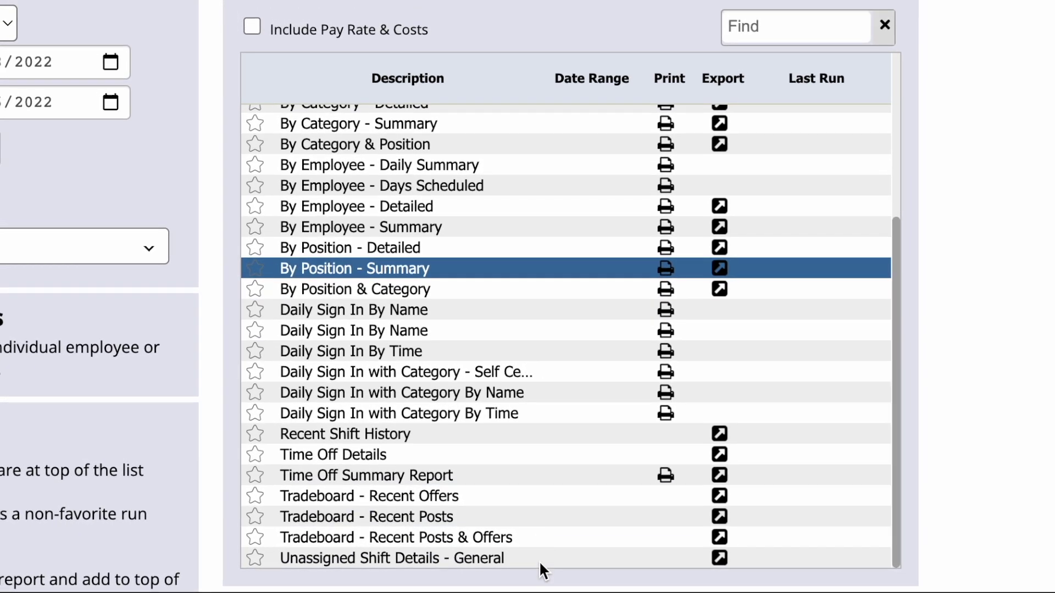
click(539, 560)
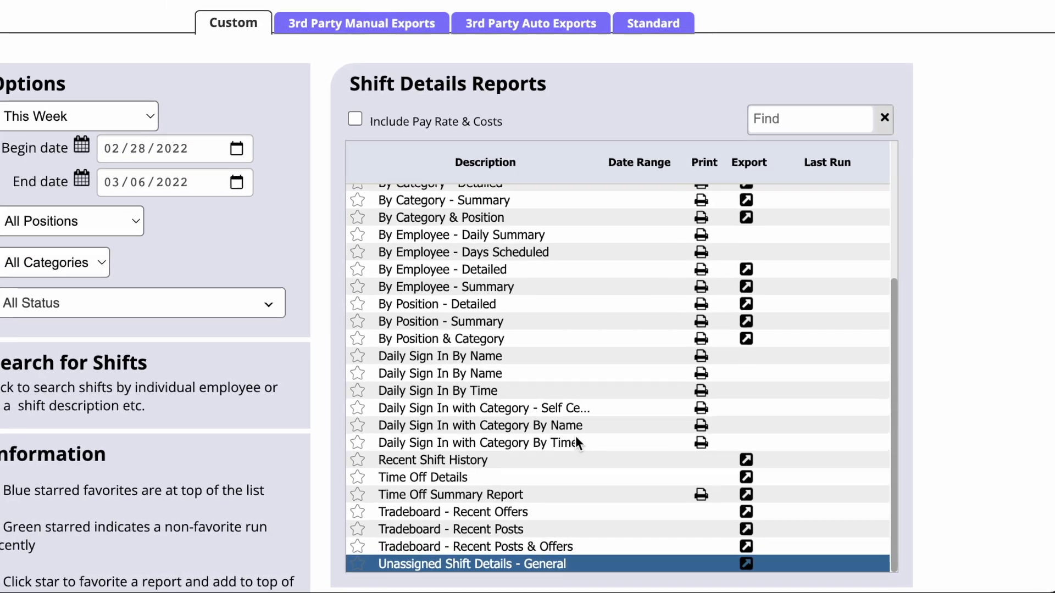
click(550, 435)
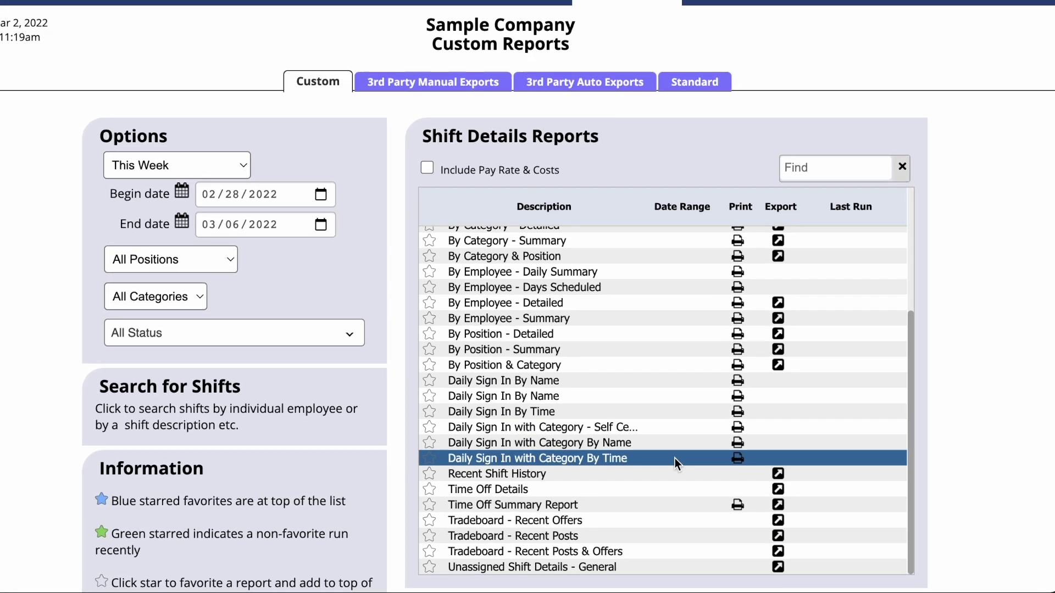
Step: Generate this week's Daily Sign In with Category By Time sheets, skip printing, and close the preview
click(749, 465)
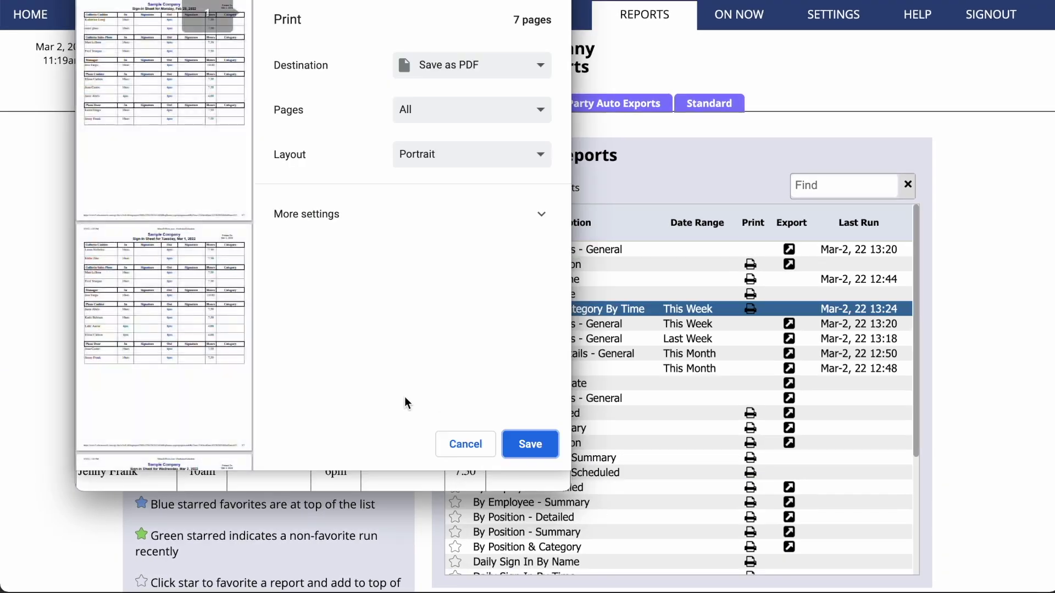
click(462, 443)
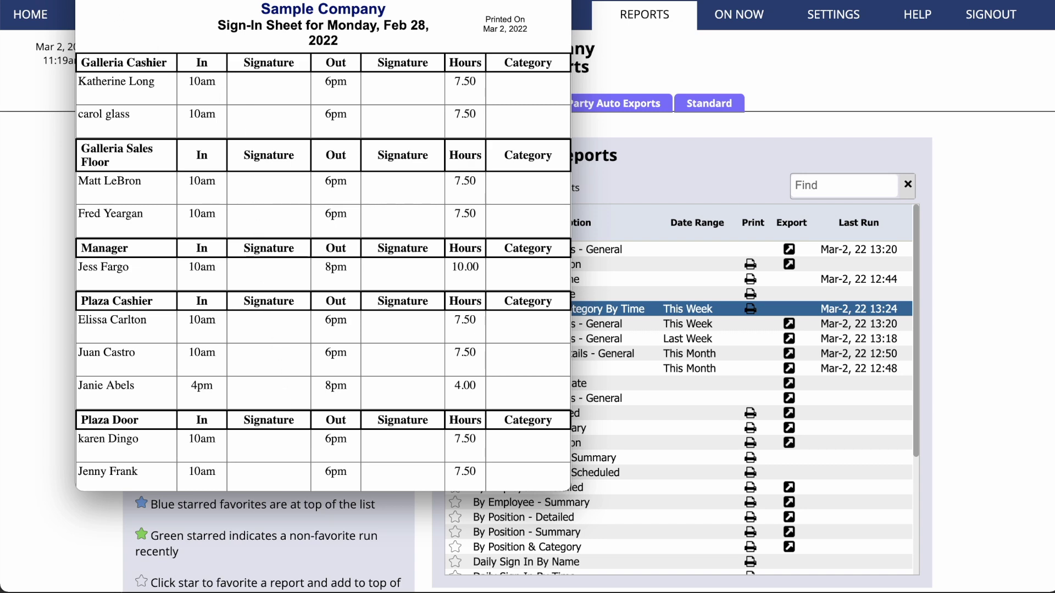
key(Escape)
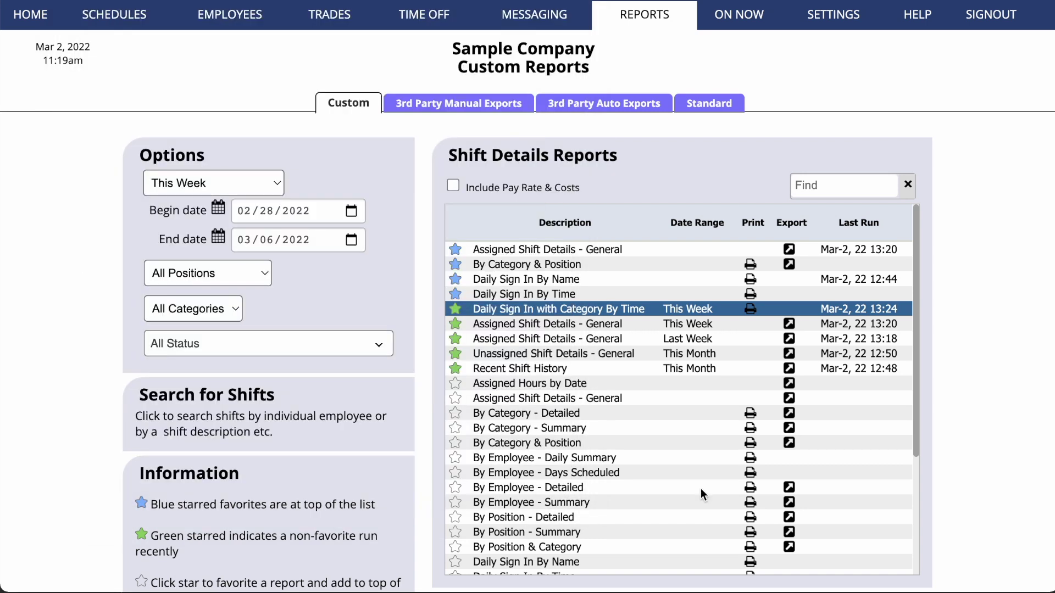
scroll(700, 489, down, 5)
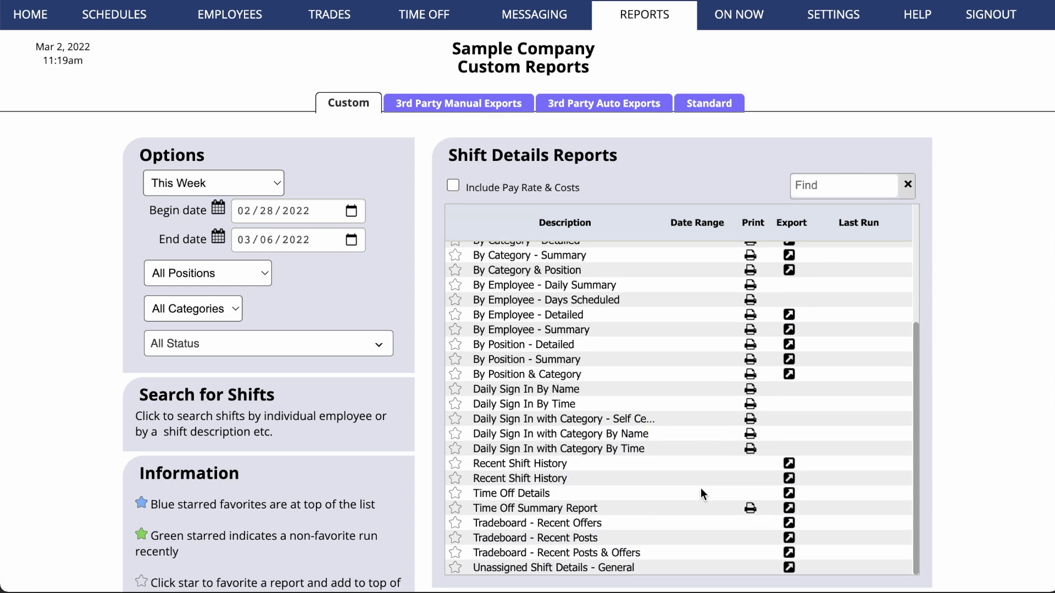
click(562, 463)
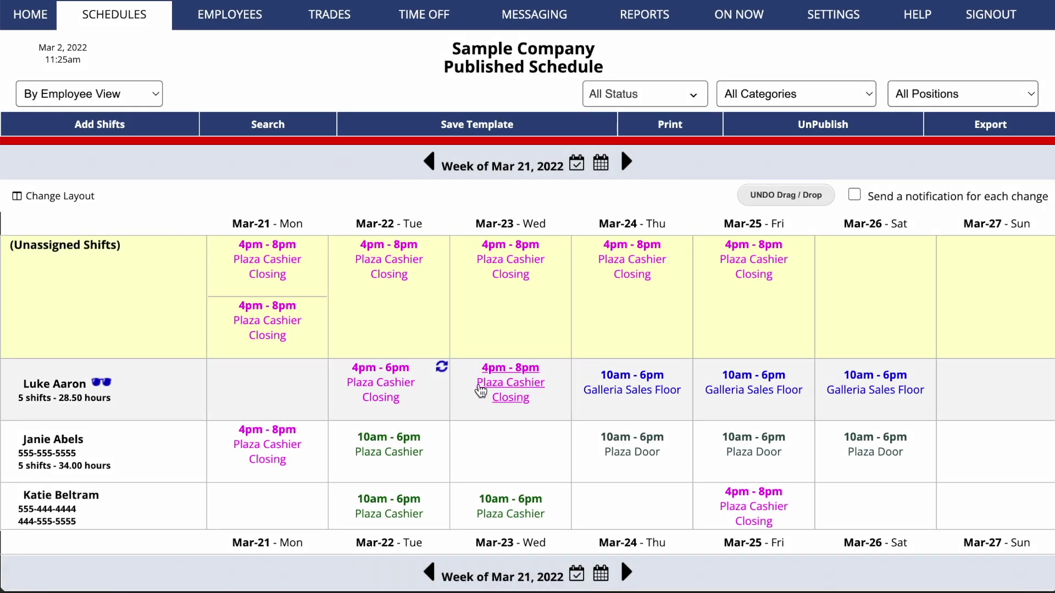
Step: Open Tuesday Mar-22's Plaza Cashier closing shift and view its change history
click(402, 393)
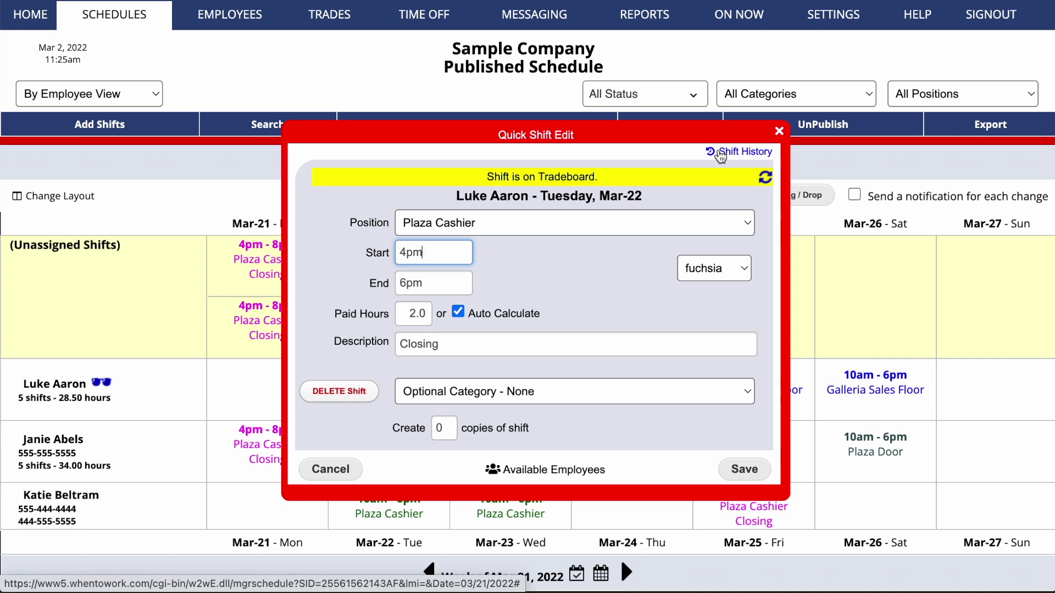
click(720, 157)
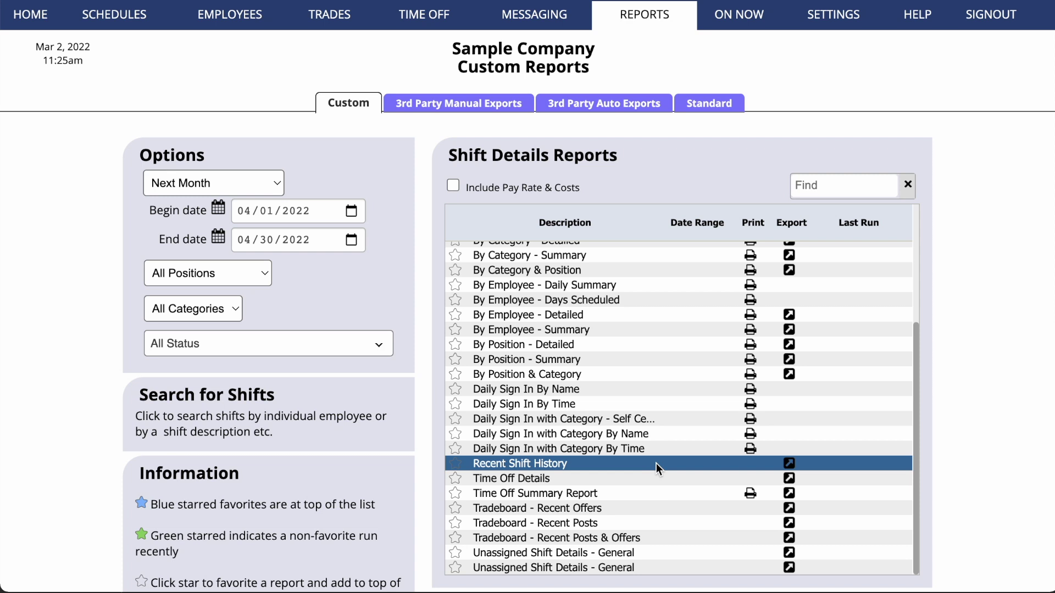
click(658, 491)
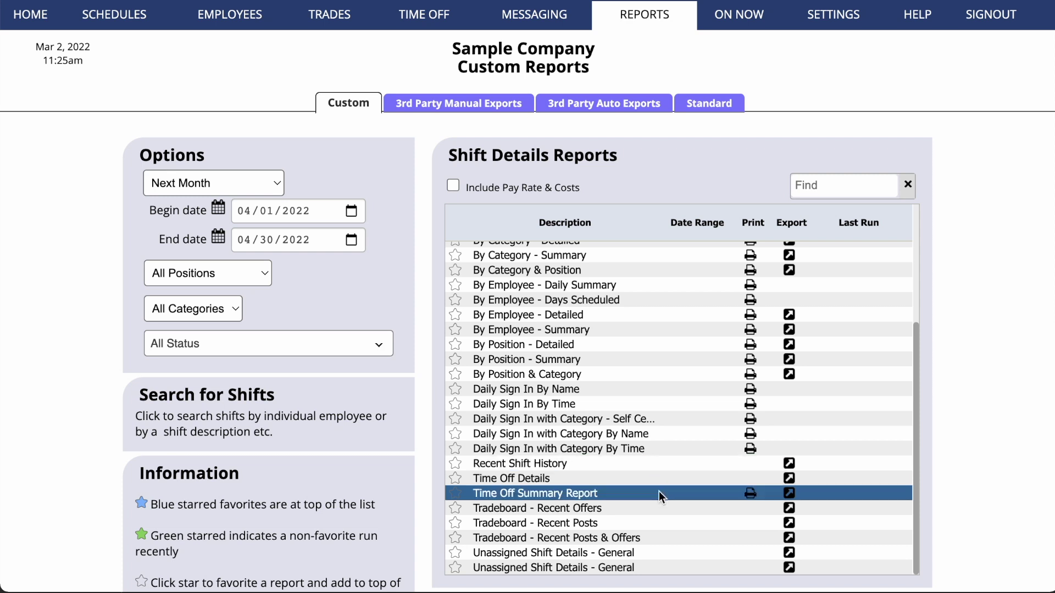
click(664, 540)
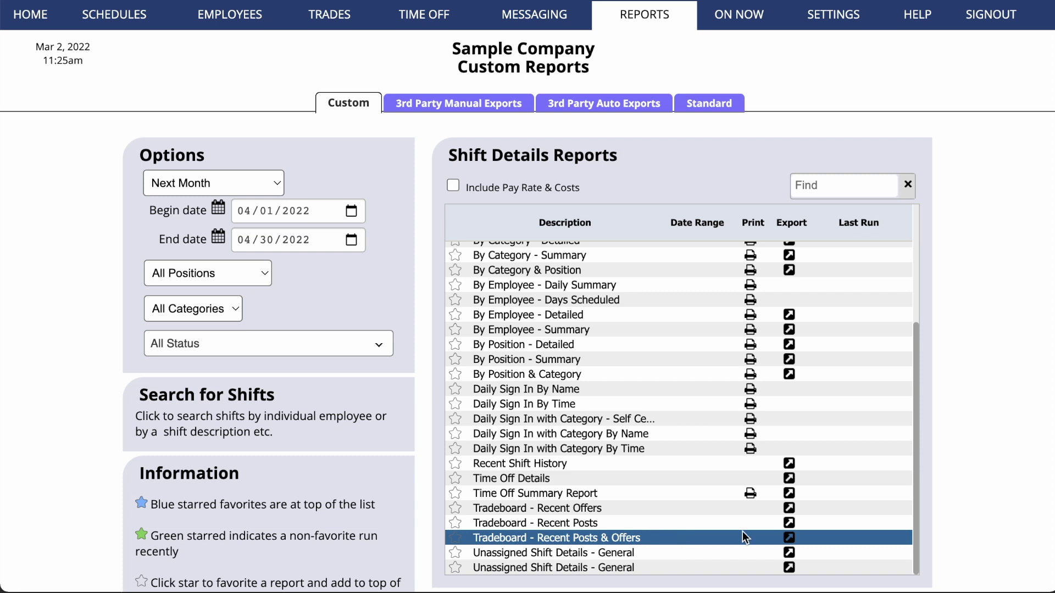
Step: Filter the 3rd Party Manual Exports list by WORK and open WorkForce's export file format settings
click(502, 107)
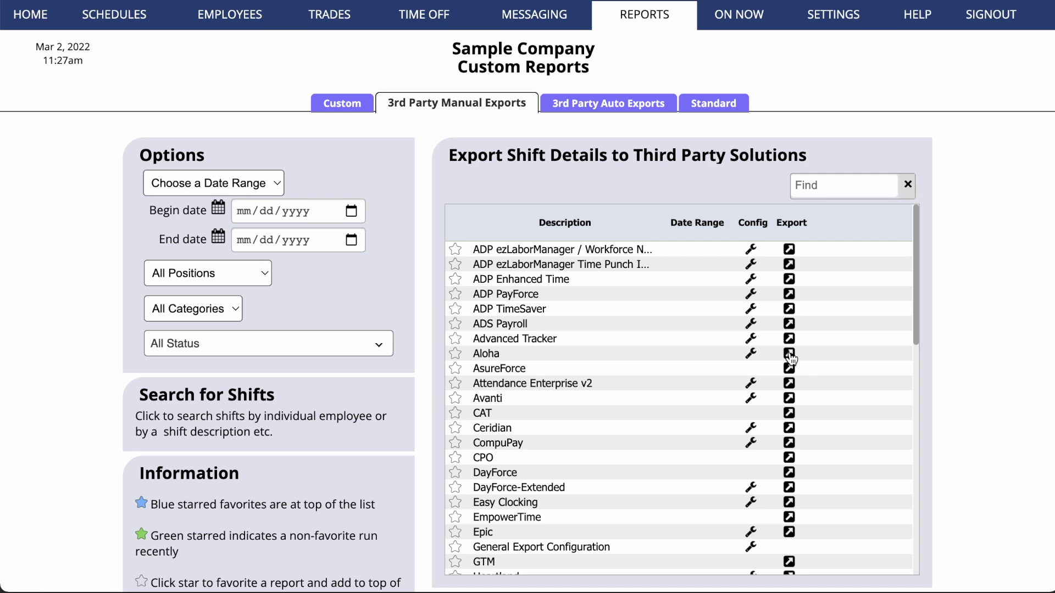
click(821, 189)
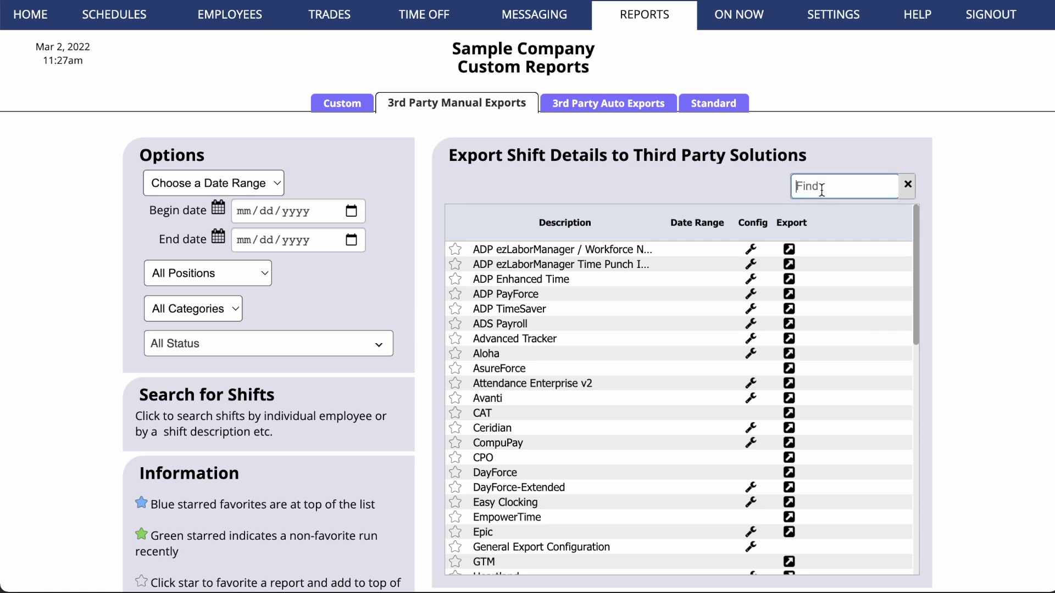
text(WORK)
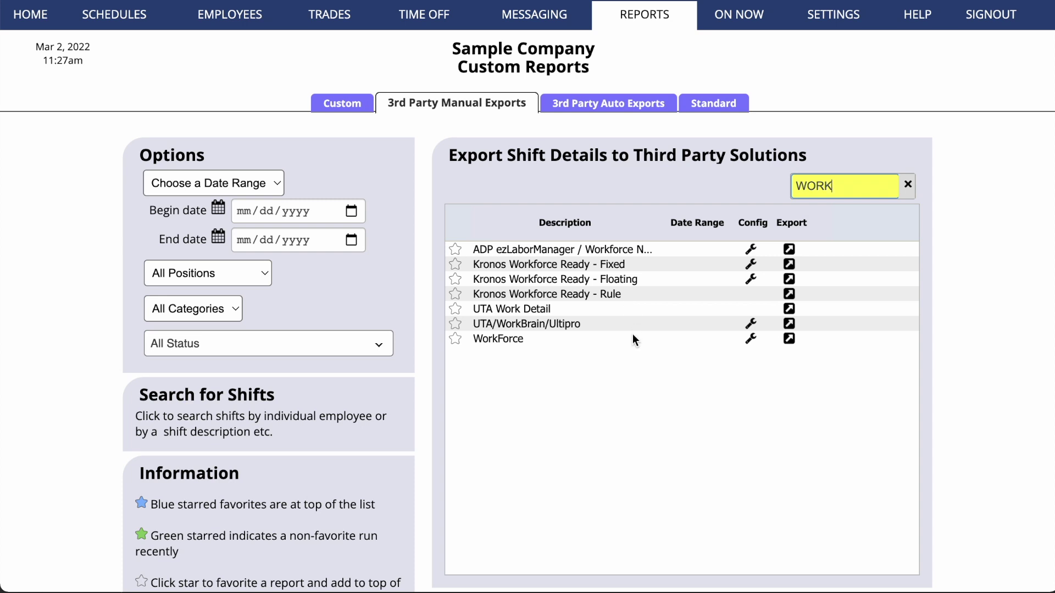
click(750, 341)
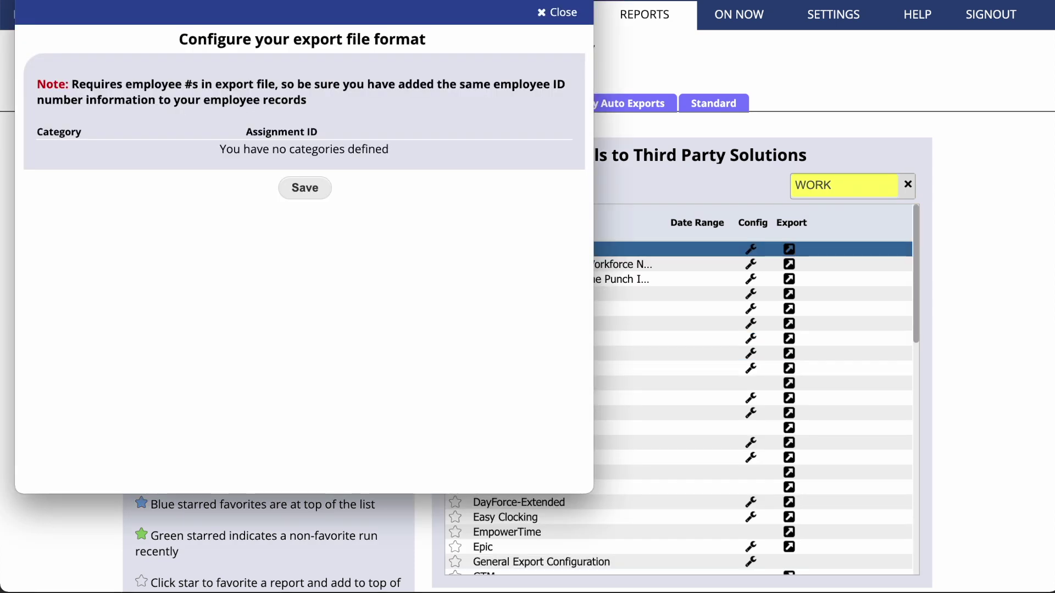
Step: Close the WorkForce format settings and show the 3rd Party Software Automatic Exports page
click(554, 19)
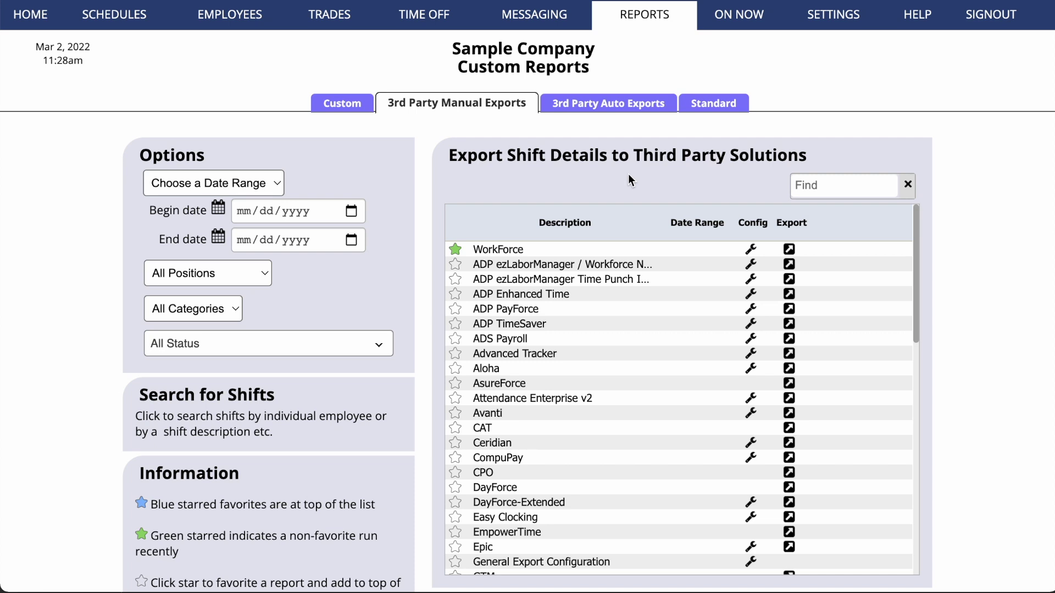
click(607, 110)
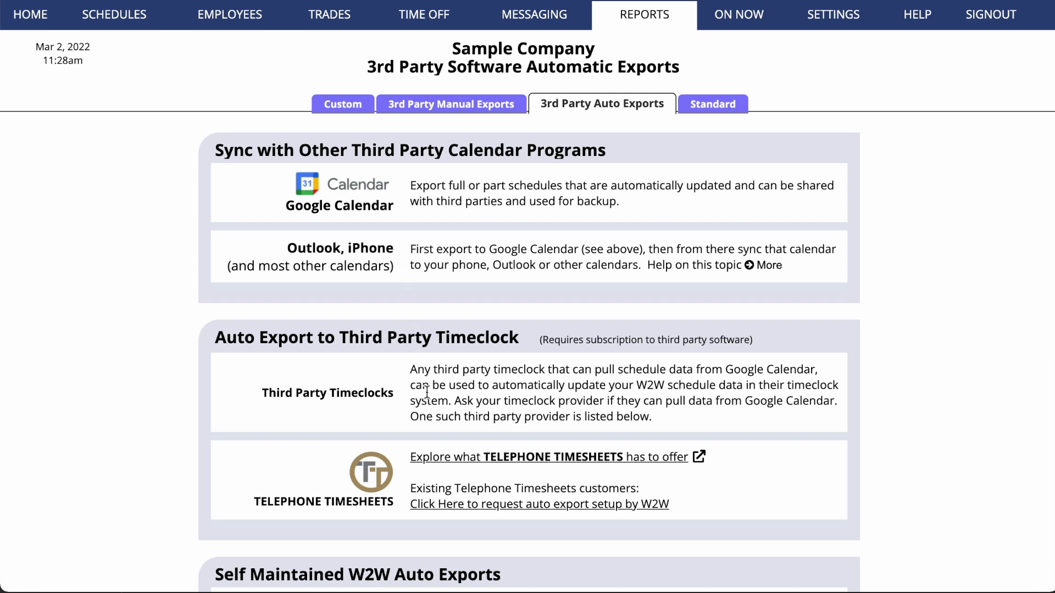
Step: From Standard reports, open the Estimate Payroll Statistics View and print March 2022's statistics
click(716, 111)
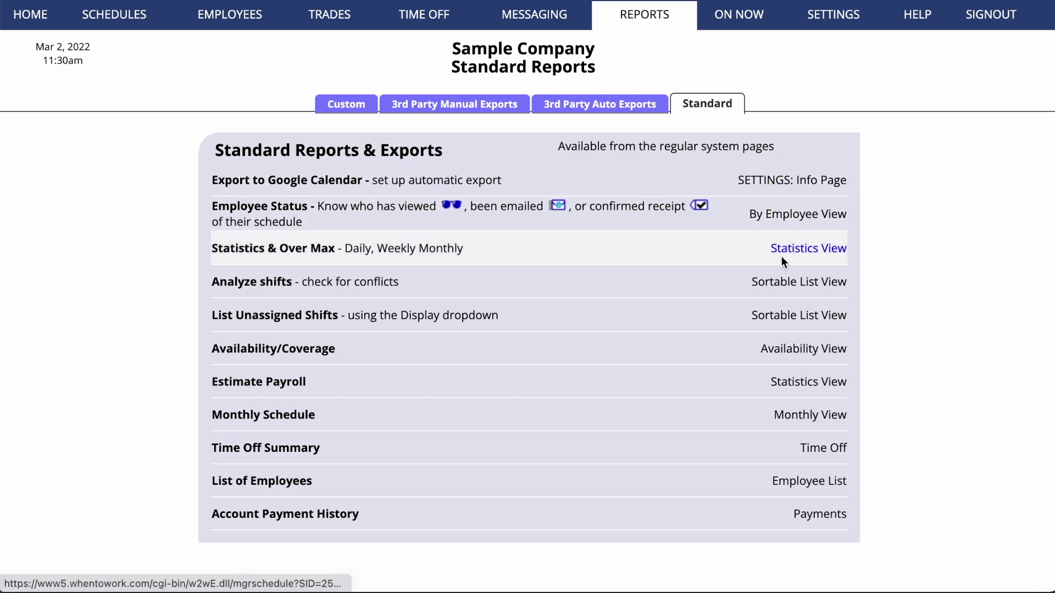
click(801, 382)
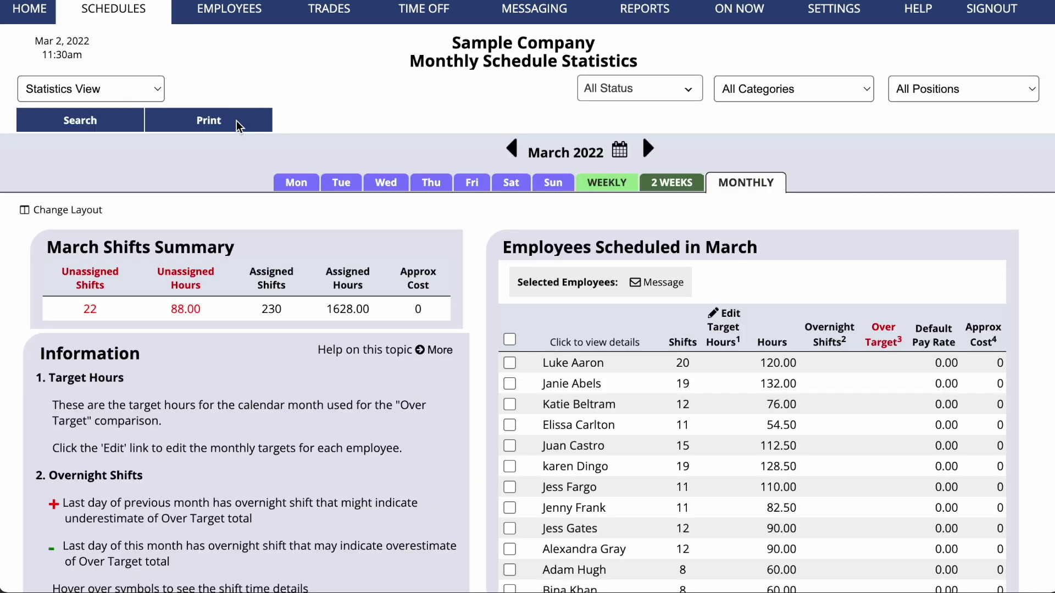
click(238, 126)
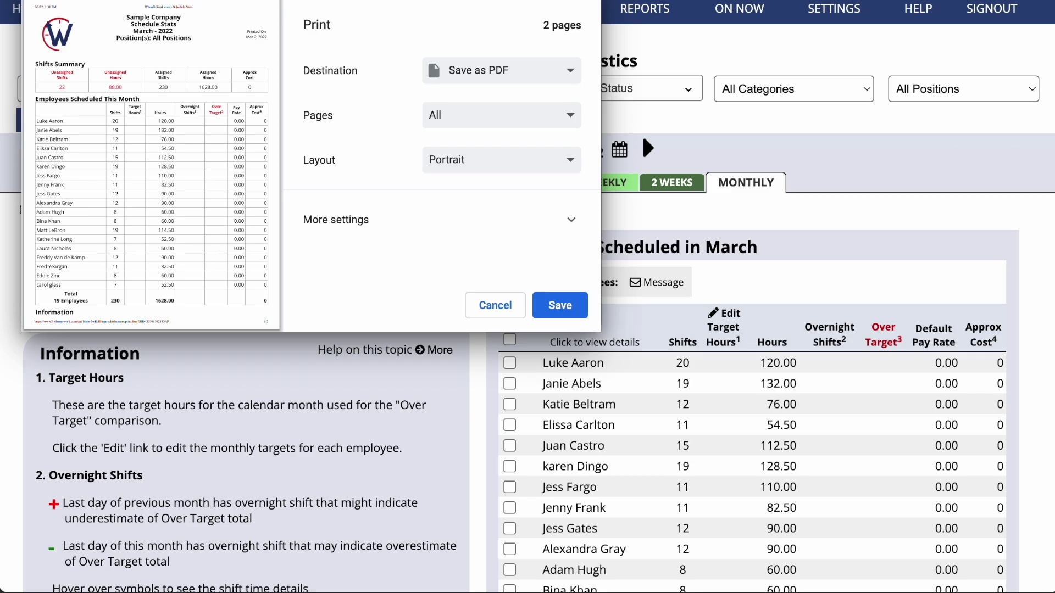